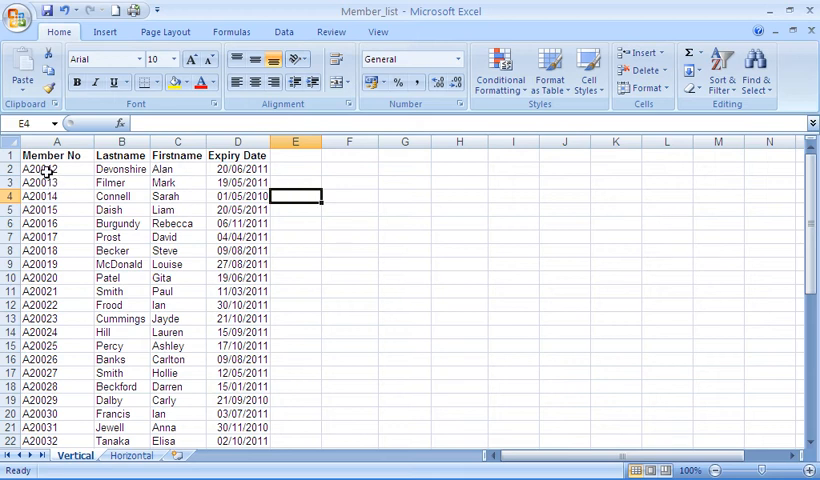
Step: Select member rows A2:D44 and bring up the Conditional Formatting menu
mouse_move(40, 169)
left_mouse_down()
mouse_move(125, 214)
mouse_move(214, 452)
mouse_move(213, 415)
left_mouse_up()
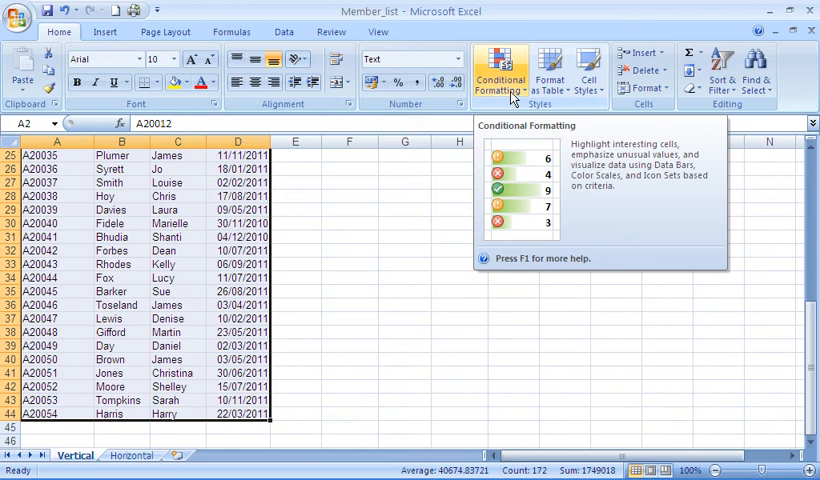
left_click(514, 97)
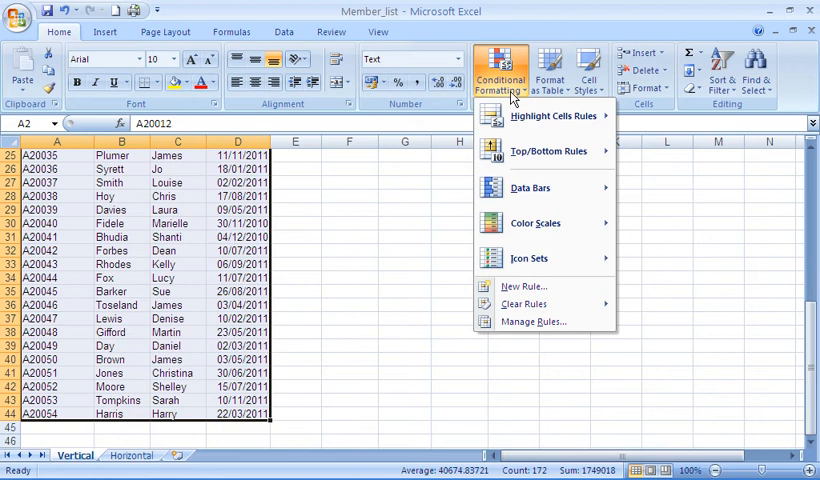
mouse_move(552, 116)
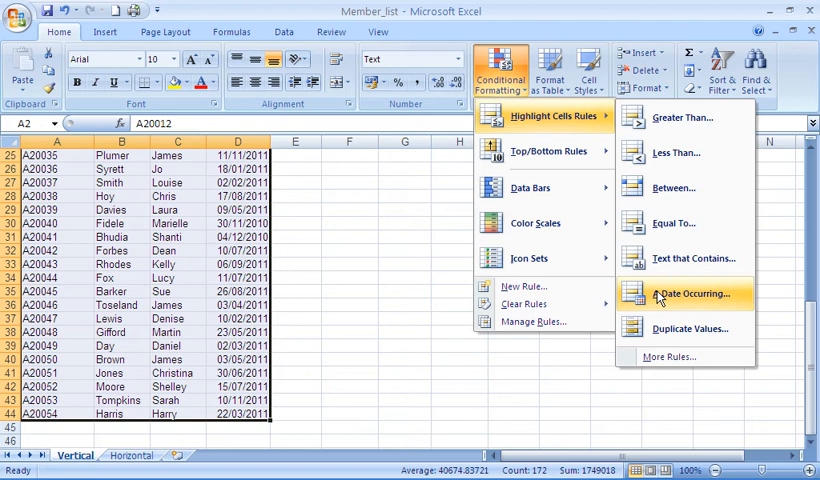
Step: Start a new formula-based rule and enter the formula beginning =$D2
left_click(588, 290)
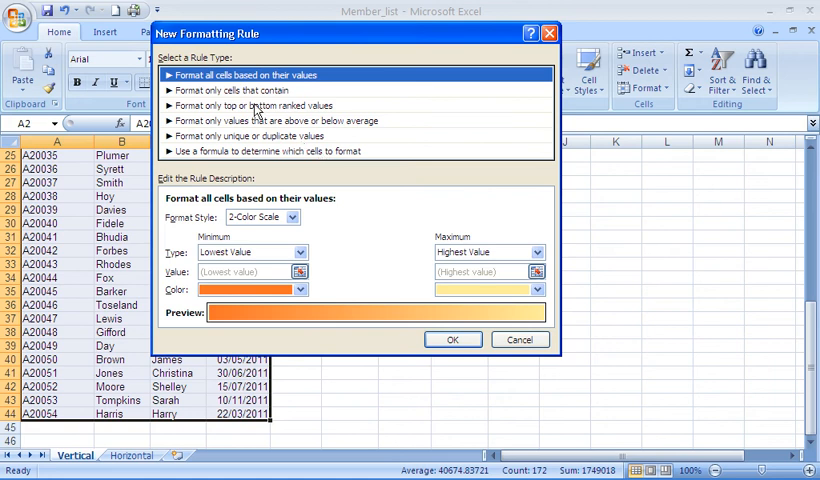
left_click(237, 152)
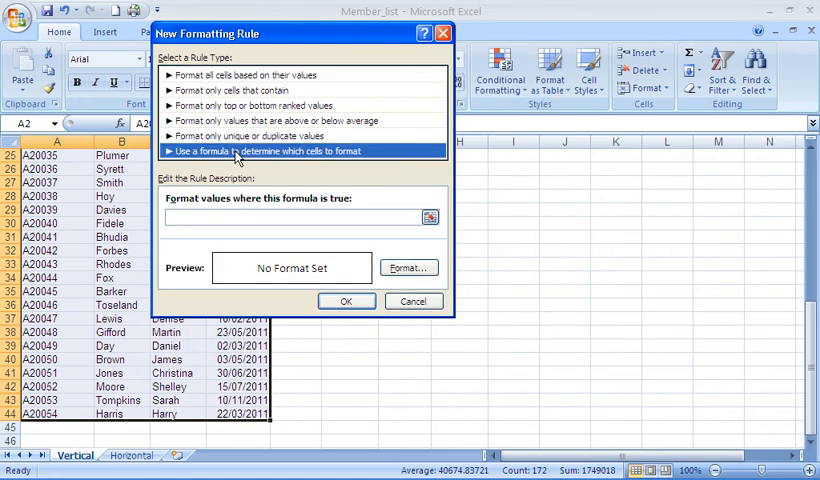
left_click(214, 215)
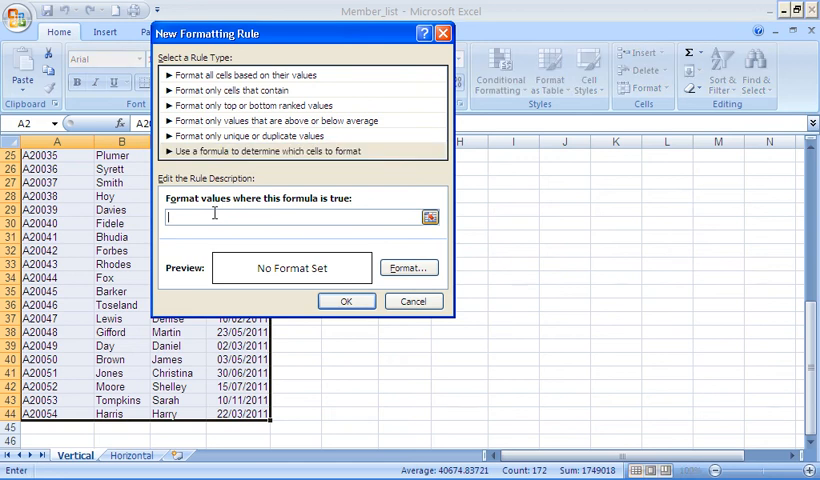
type("=")
type("$D2")
left_click_drag(338, 33, 521, 191)
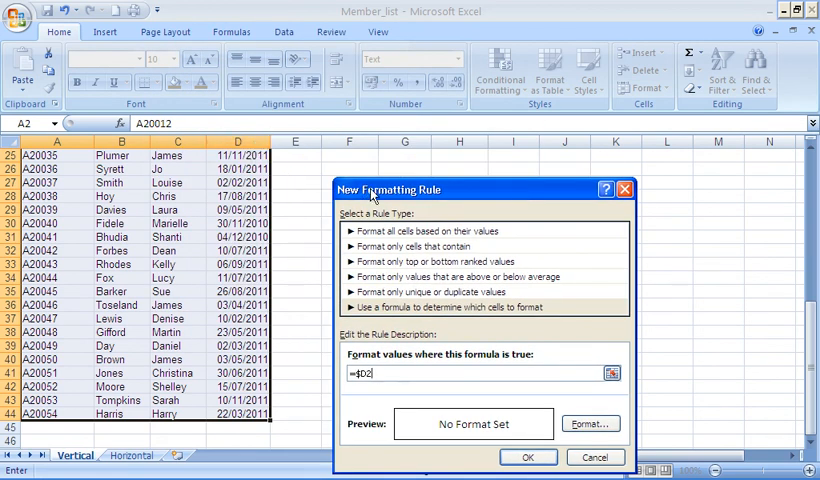
Step: Complete the rule formula as =$D2<=today() to flag expiry dates on or before today
left_click_drag(372, 191, 352, 172)
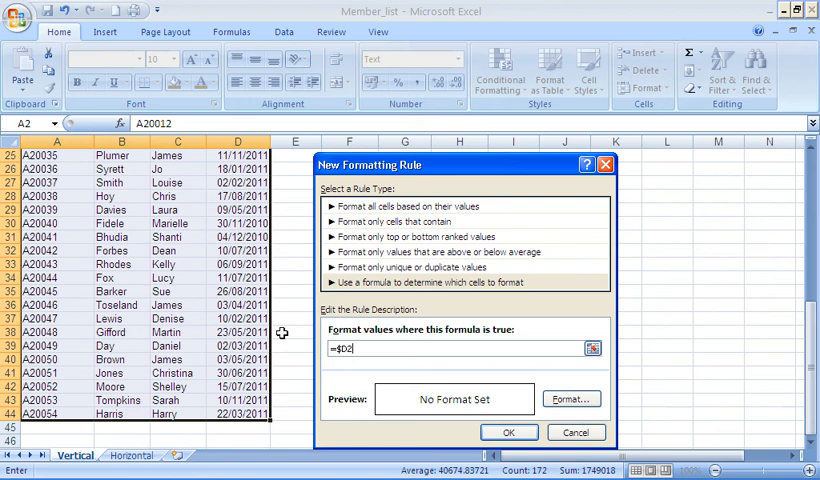
type("<")
type("=")
type("today")
type("(")
type(")")
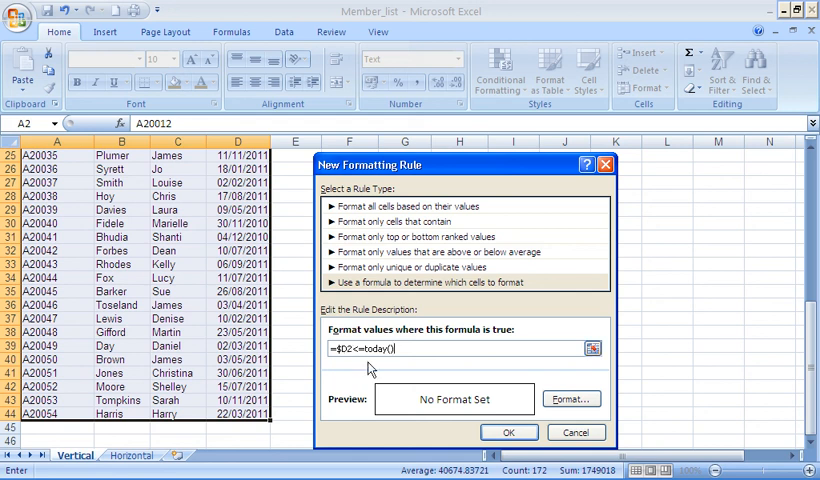
Step: Set the rule's format to a red fill and apply it, turning expired member rows red
left_click(570, 399)
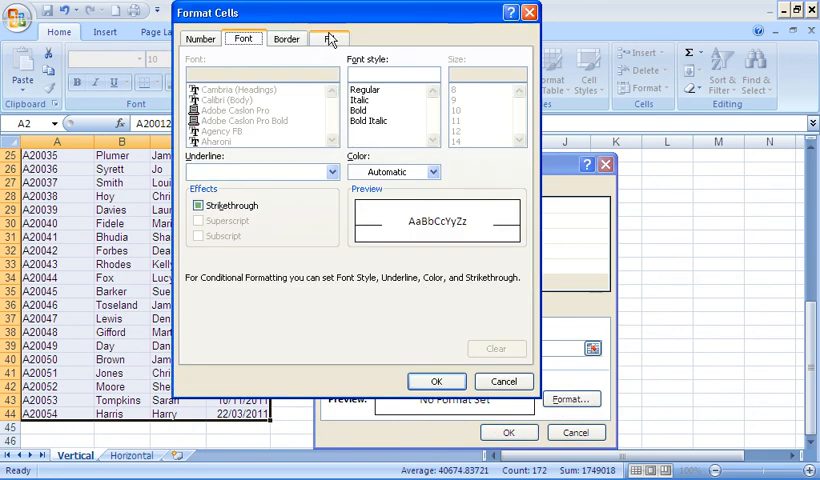
left_click(329, 38)
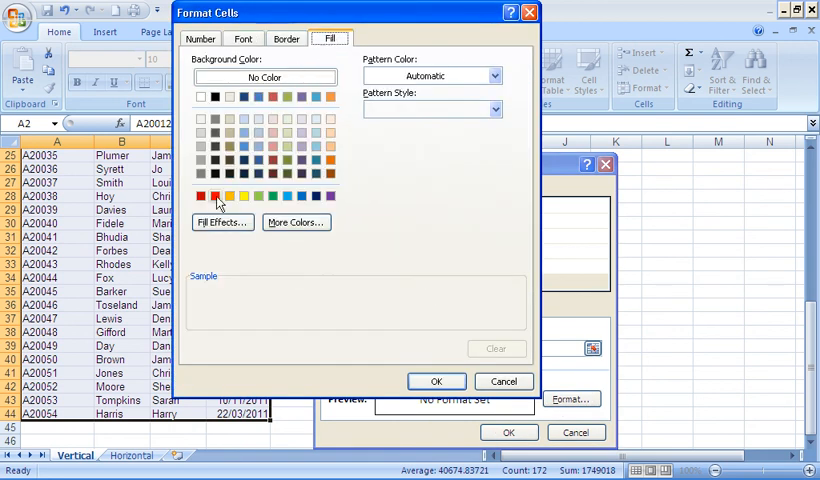
left_click(215, 195)
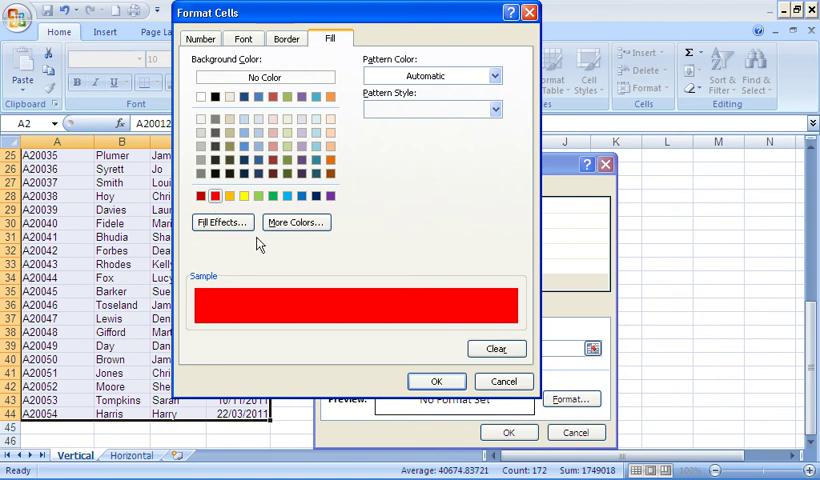
left_click(435, 381)
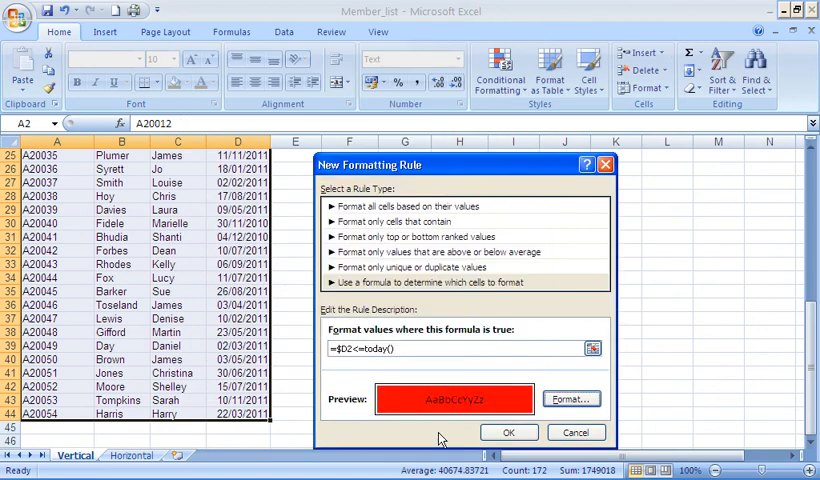
left_click(508, 432)
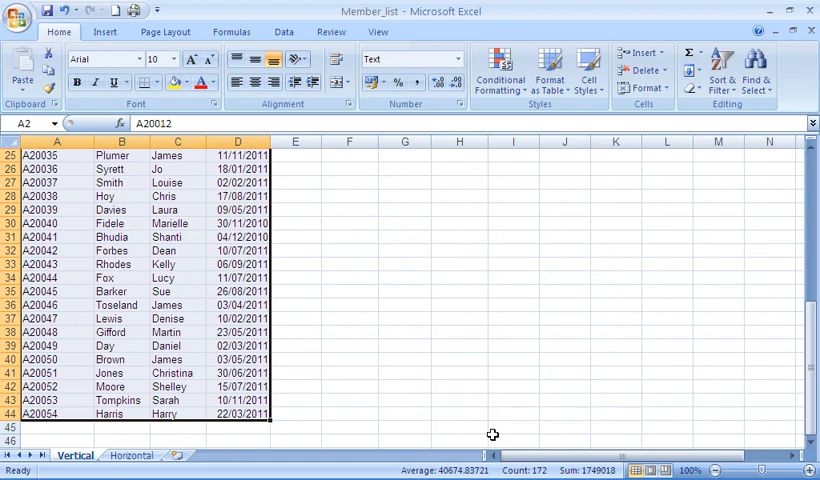
left_click_drag(808, 348, 799, 192)
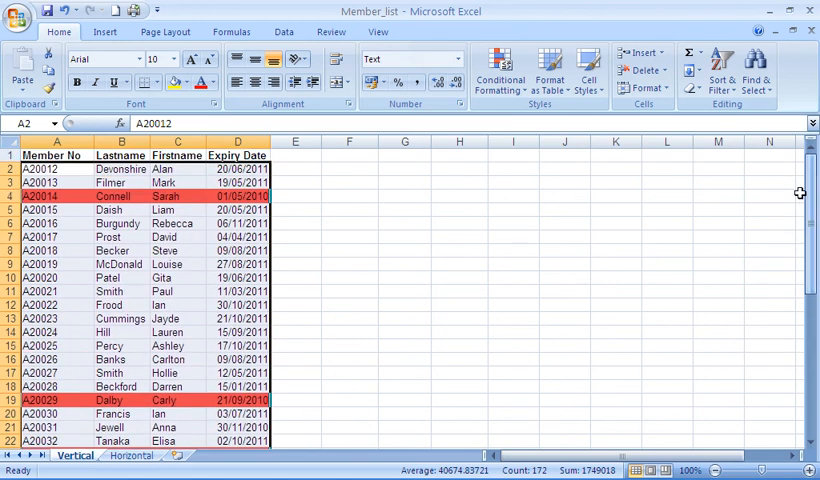